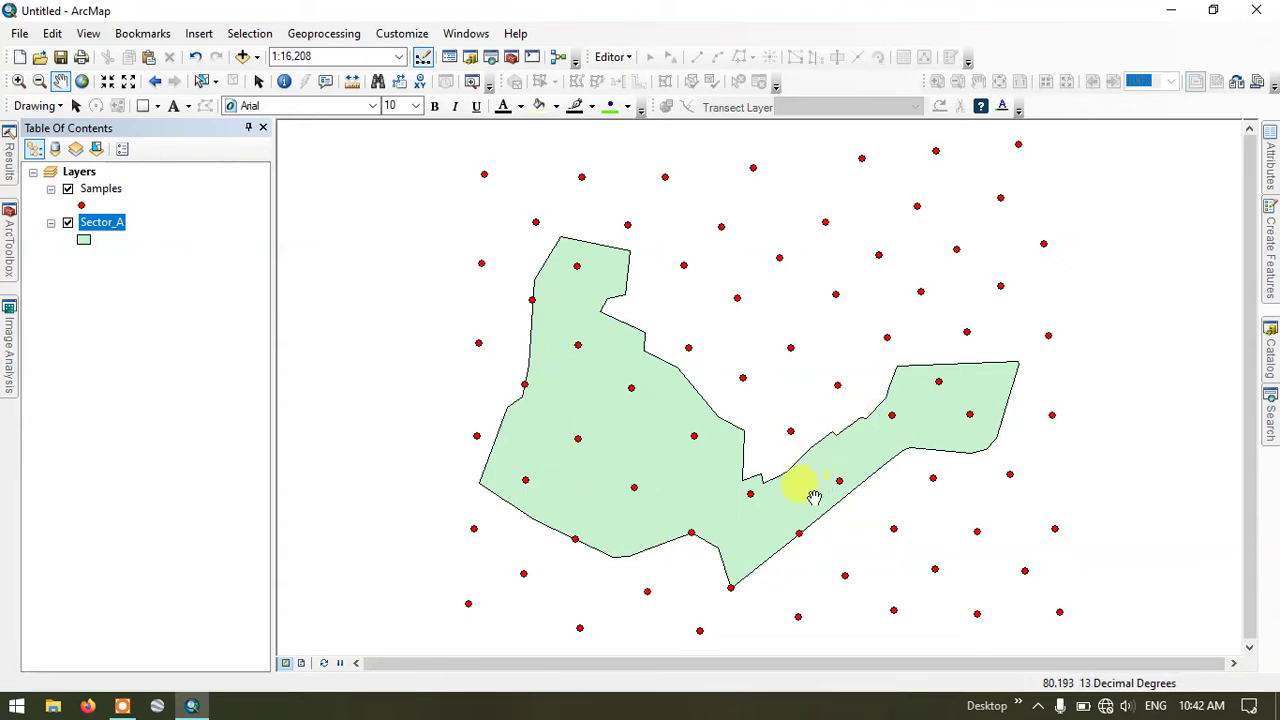
- Open the Selection menu above the map of Samples points and the Sector_A polygon
click(250, 33)
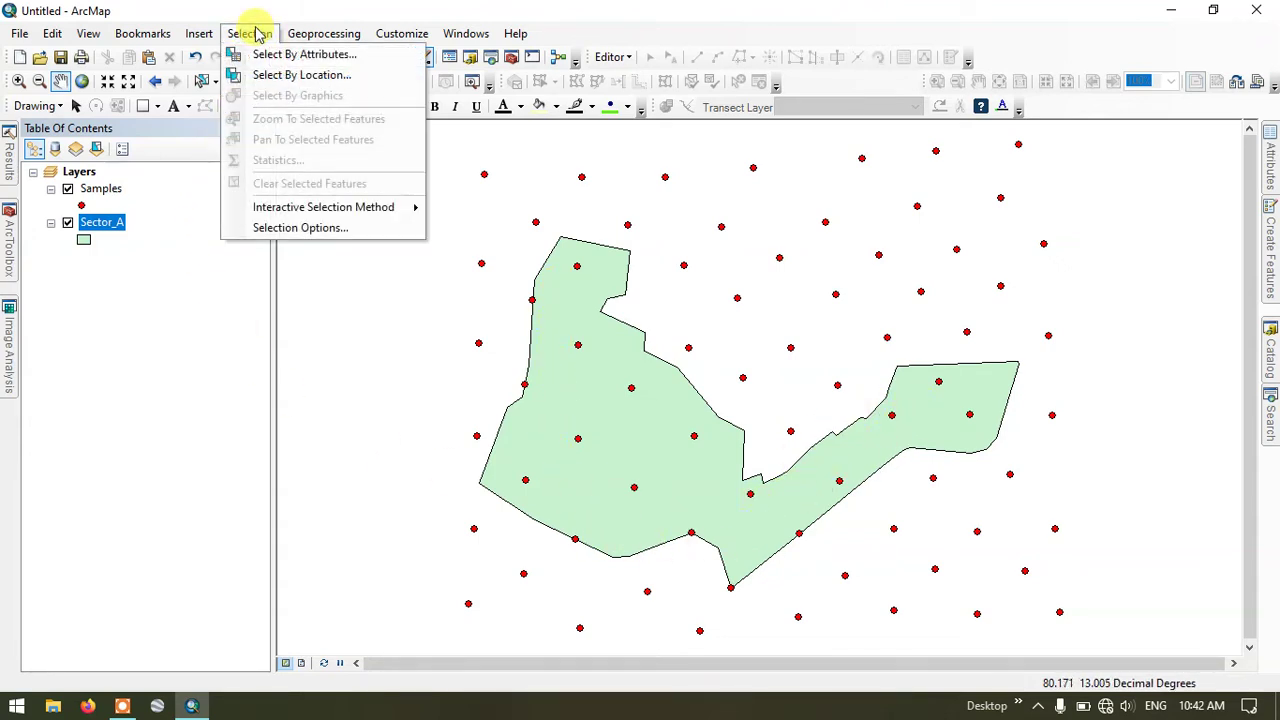
- Open the Select By Location dialog and identify the Samples and Sector_A layers
click(300, 80)
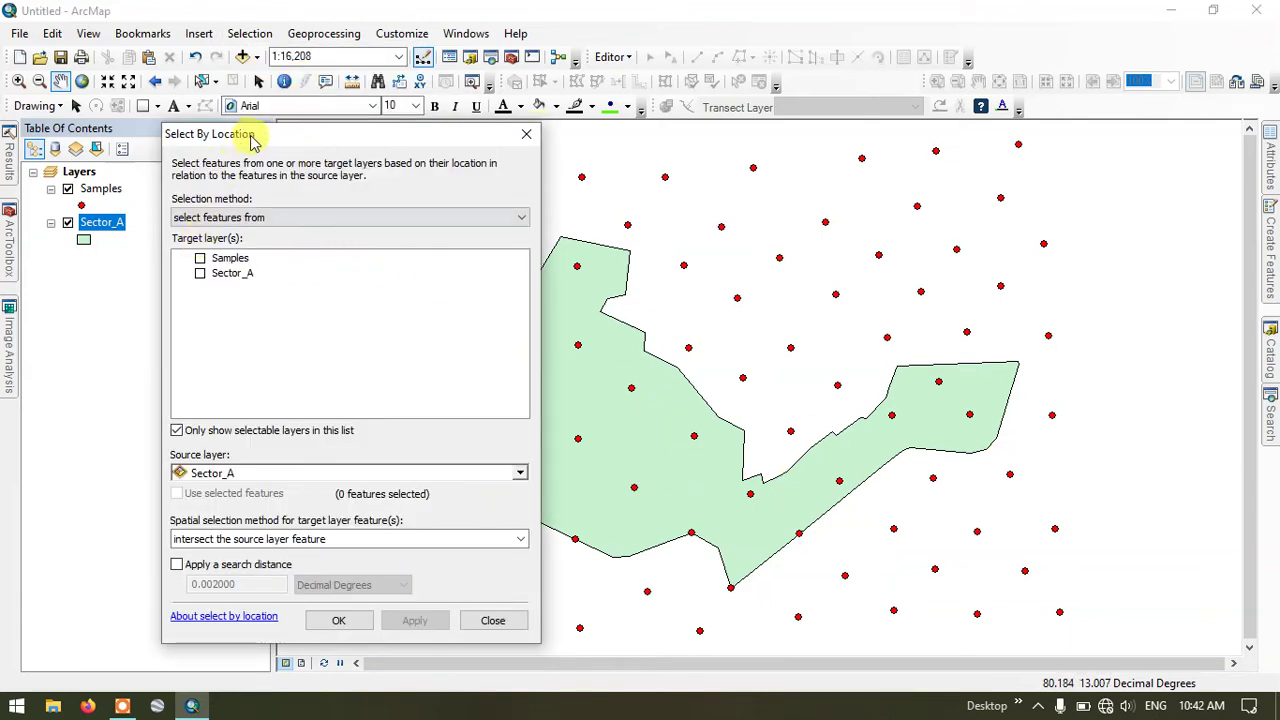
drag(252, 140, 261, 145)
click(98, 189)
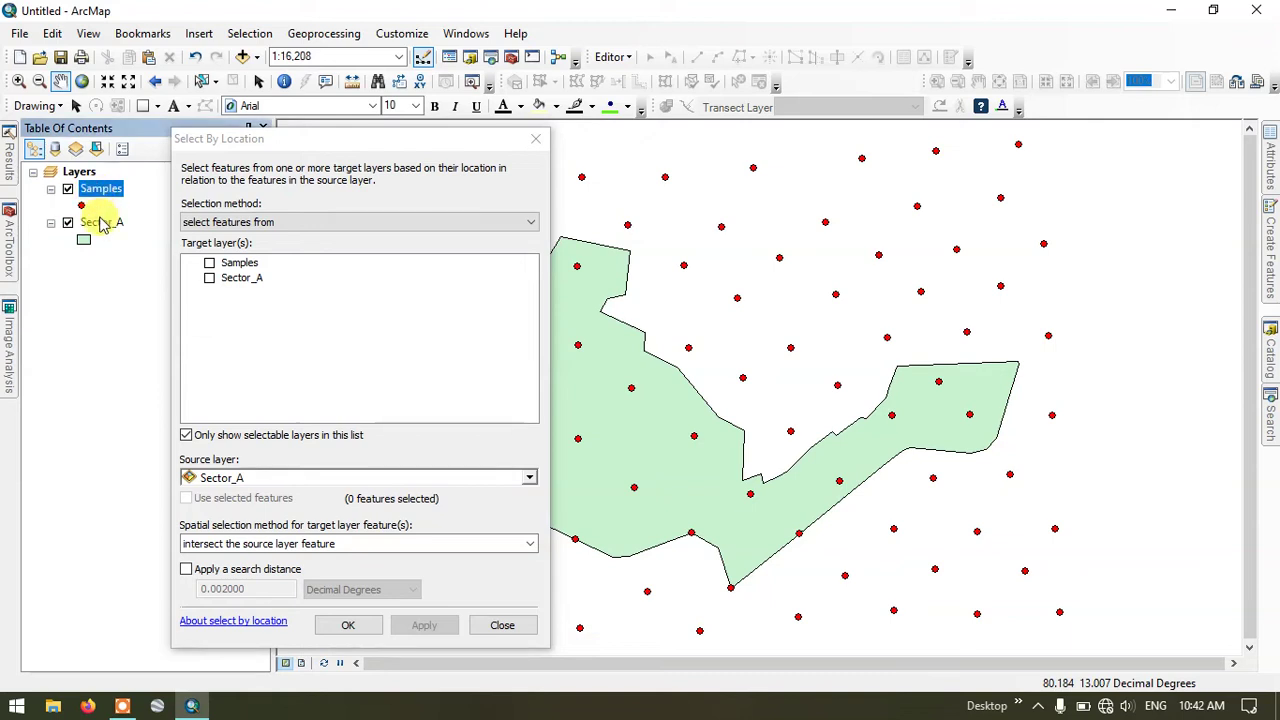
click(104, 192)
click(104, 224)
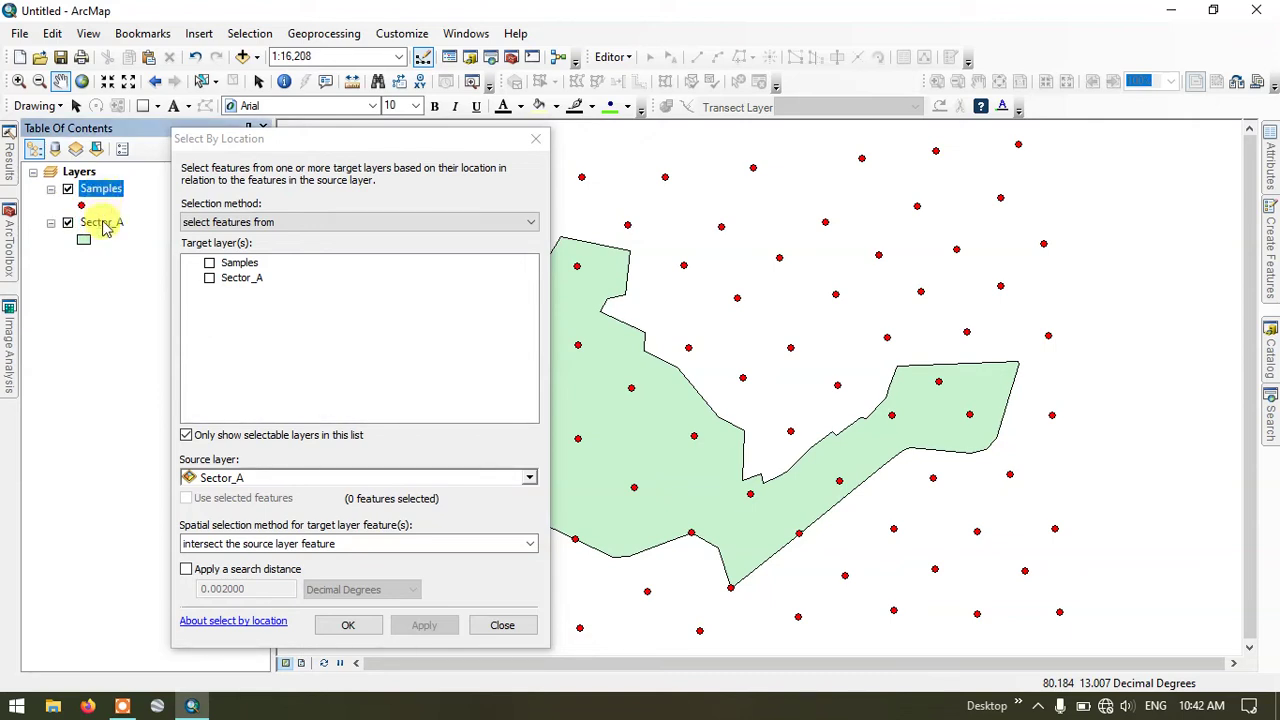
click(104, 226)
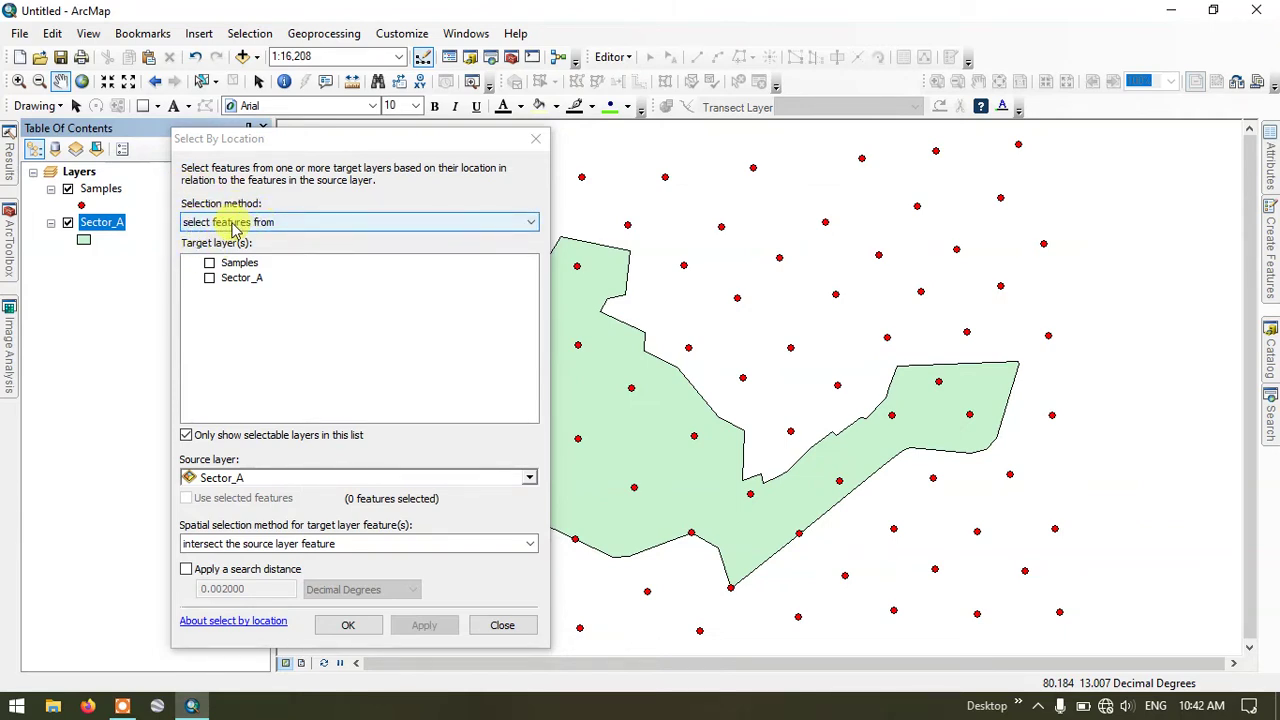
- Keep the selection method at 'select features from' and reposition the dialog
click(338, 226)
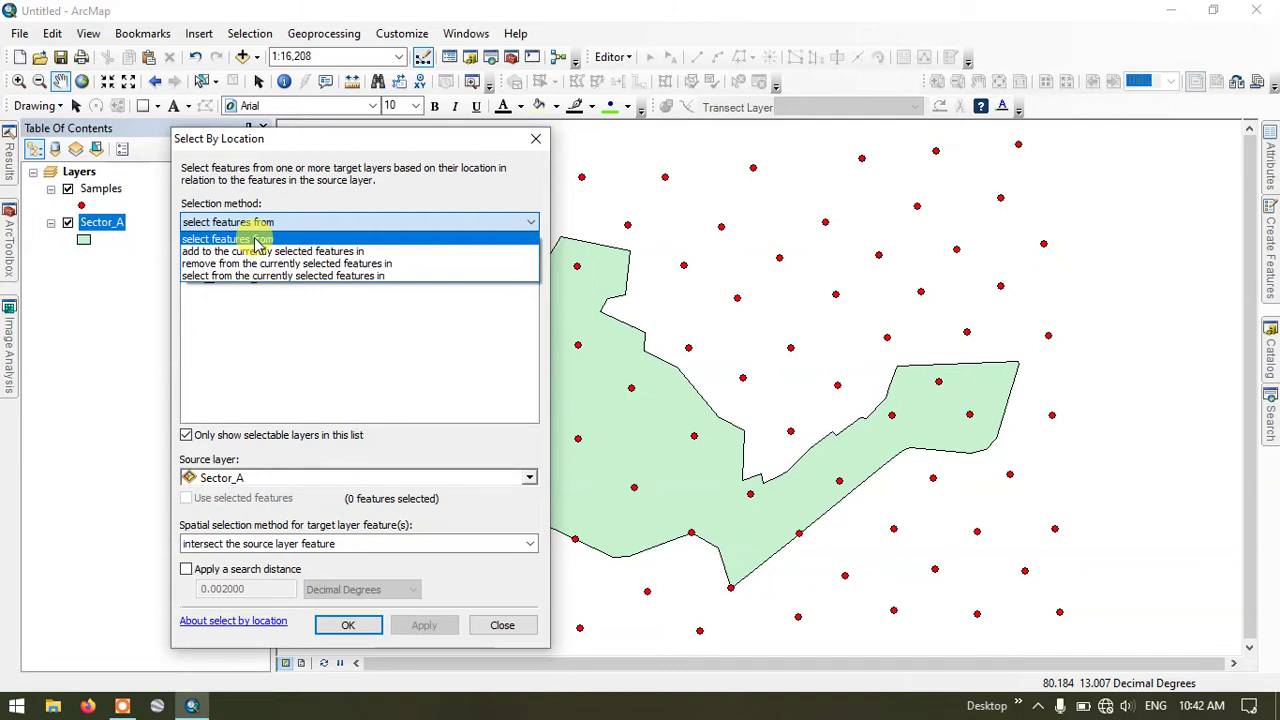
click(258, 240)
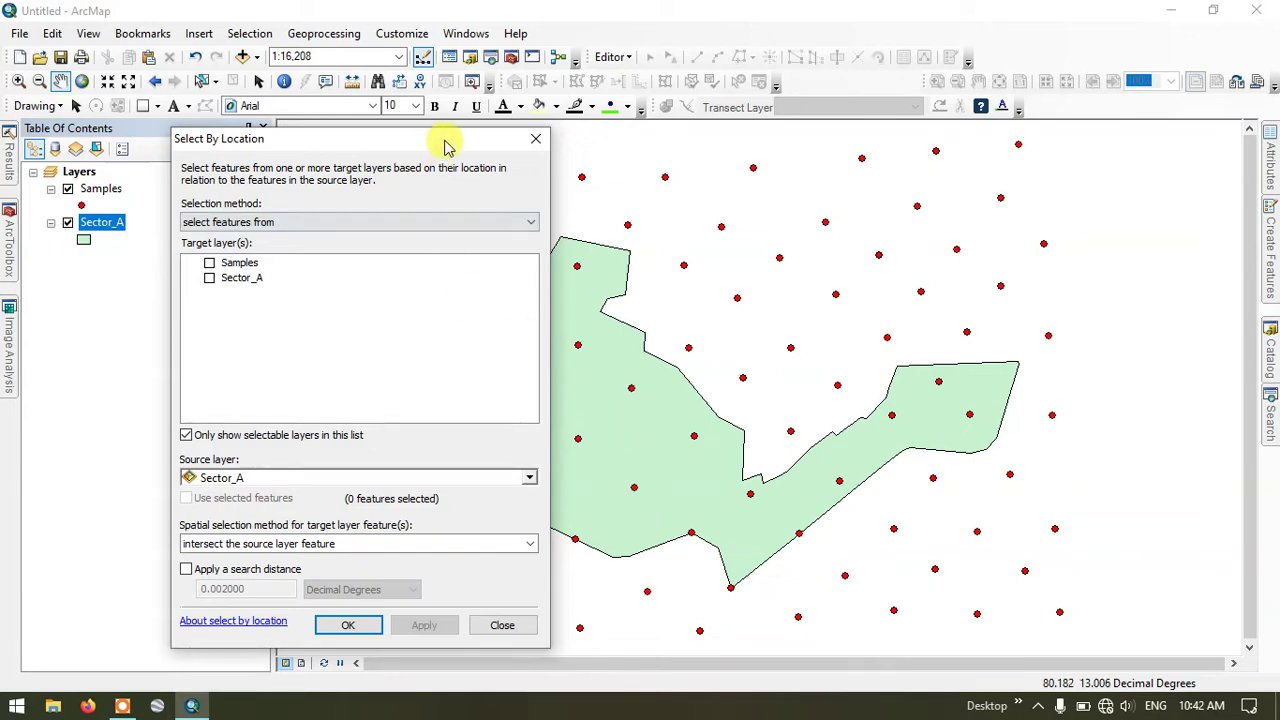
drag(446, 142, 376, 145)
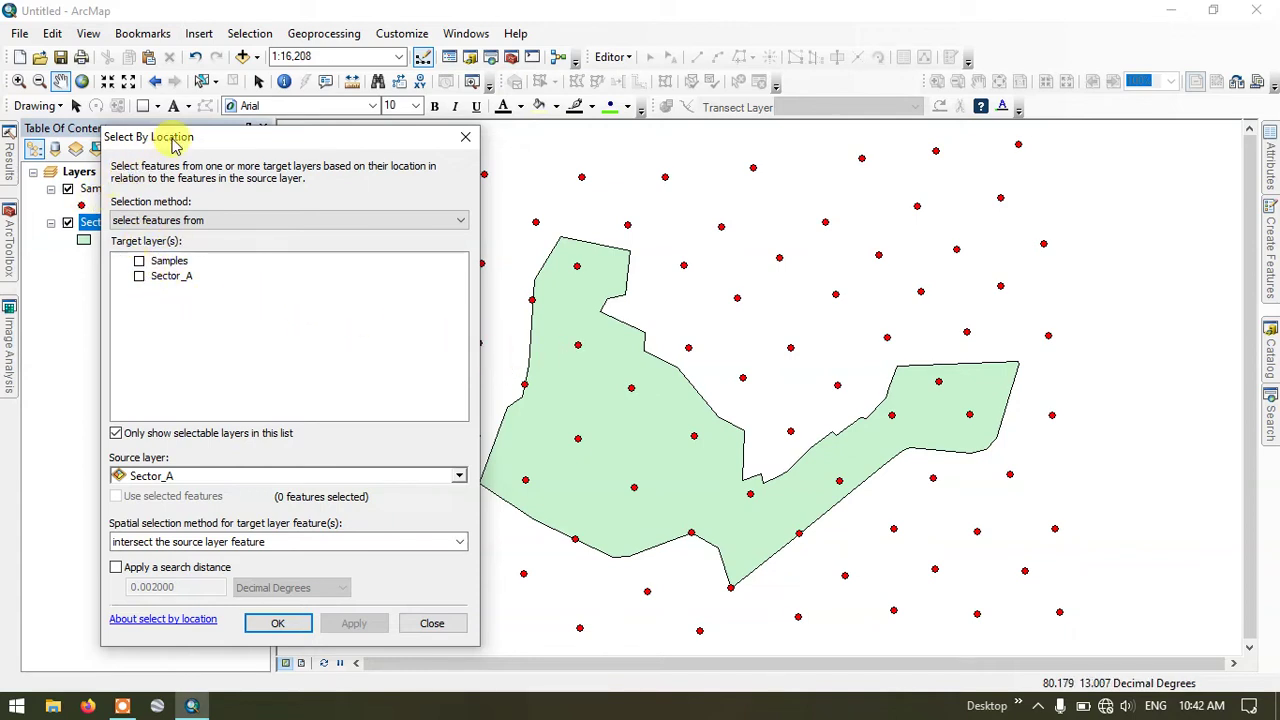
drag(172, 143, 226, 139)
click(103, 189)
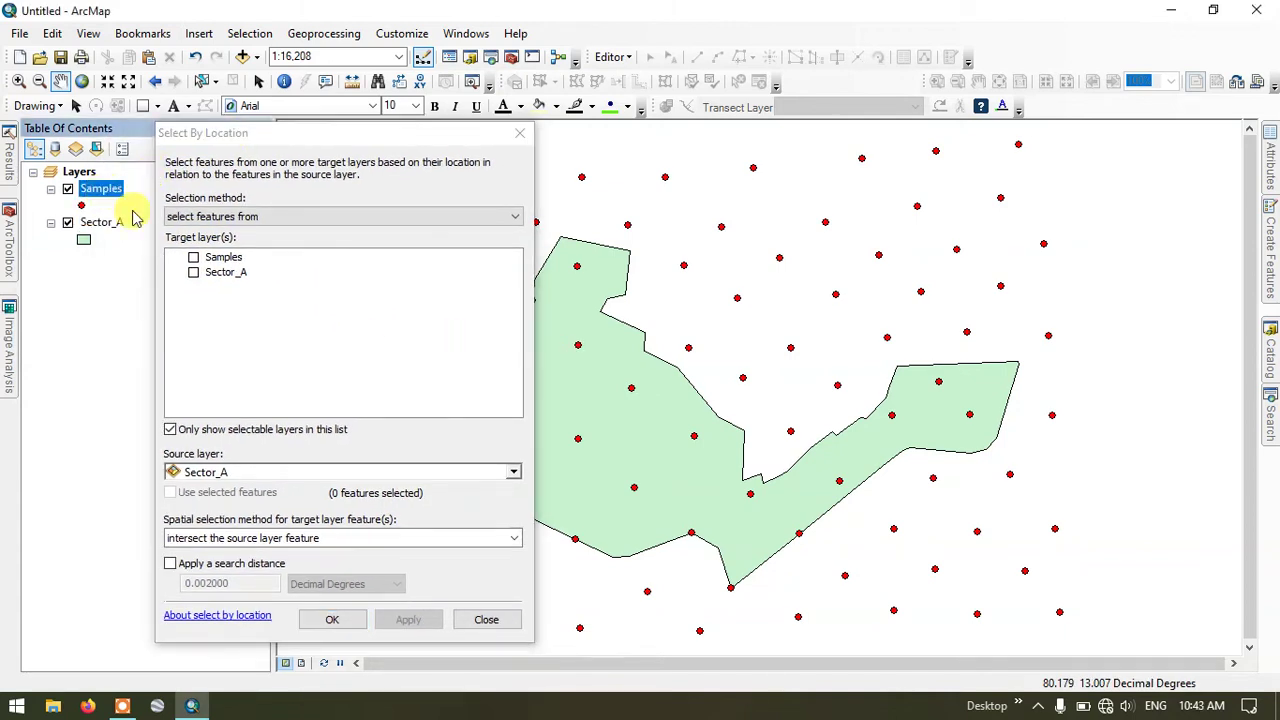
- Tick Samples as the target layer and bring all of Sector_A into view
click(193, 258)
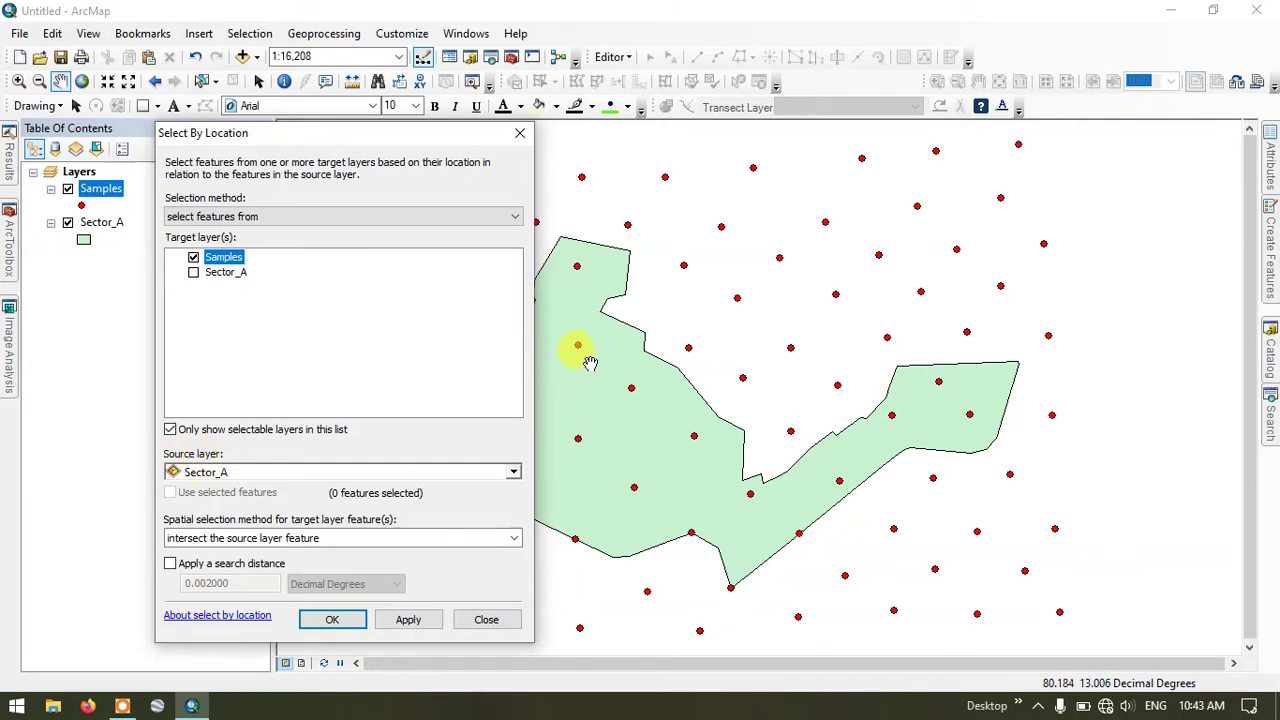
drag(591, 362, 658, 356)
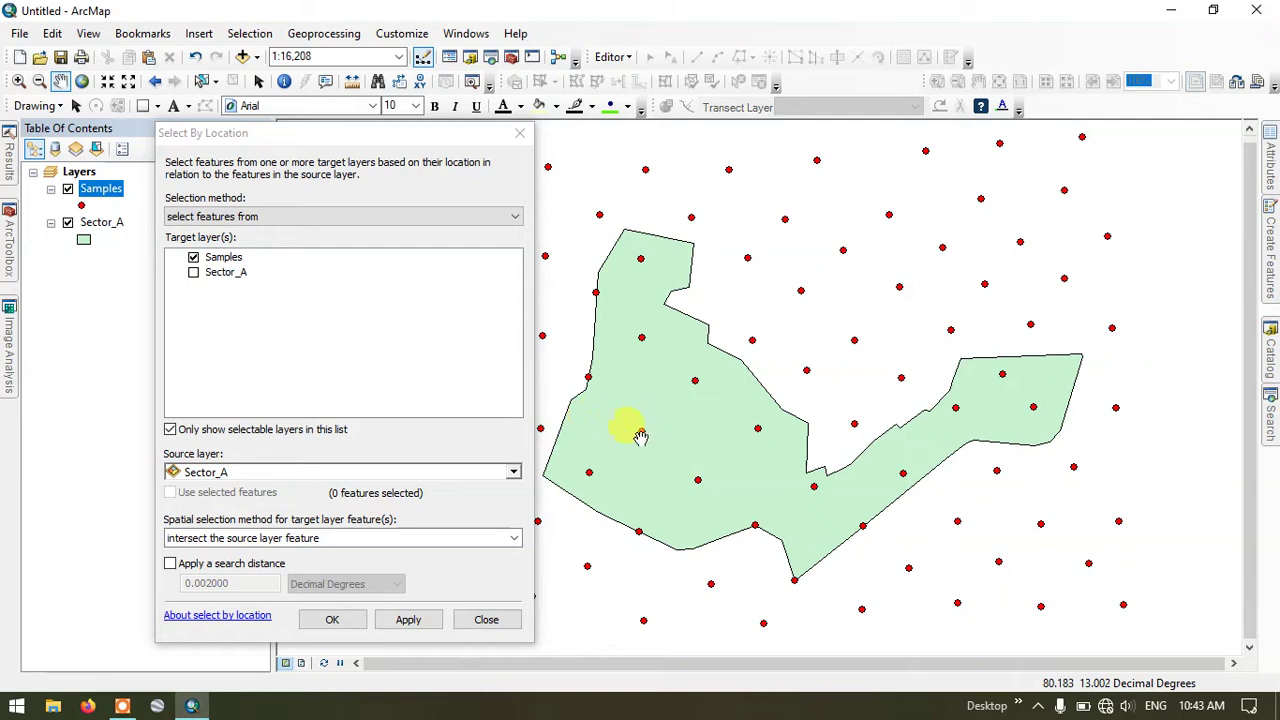
- Apply the intersect selection with Sector_A as source, selecting 18 Samples points
click(200, 474)
click(200, 474)
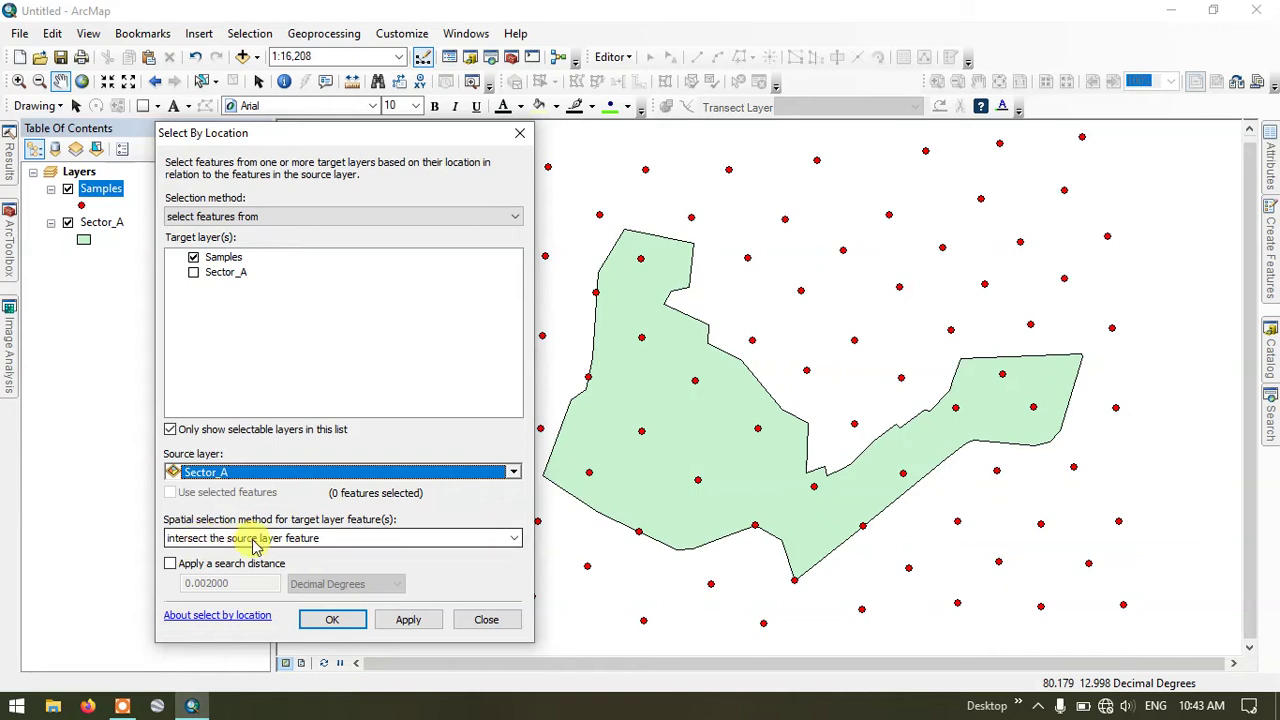
click(412, 622)
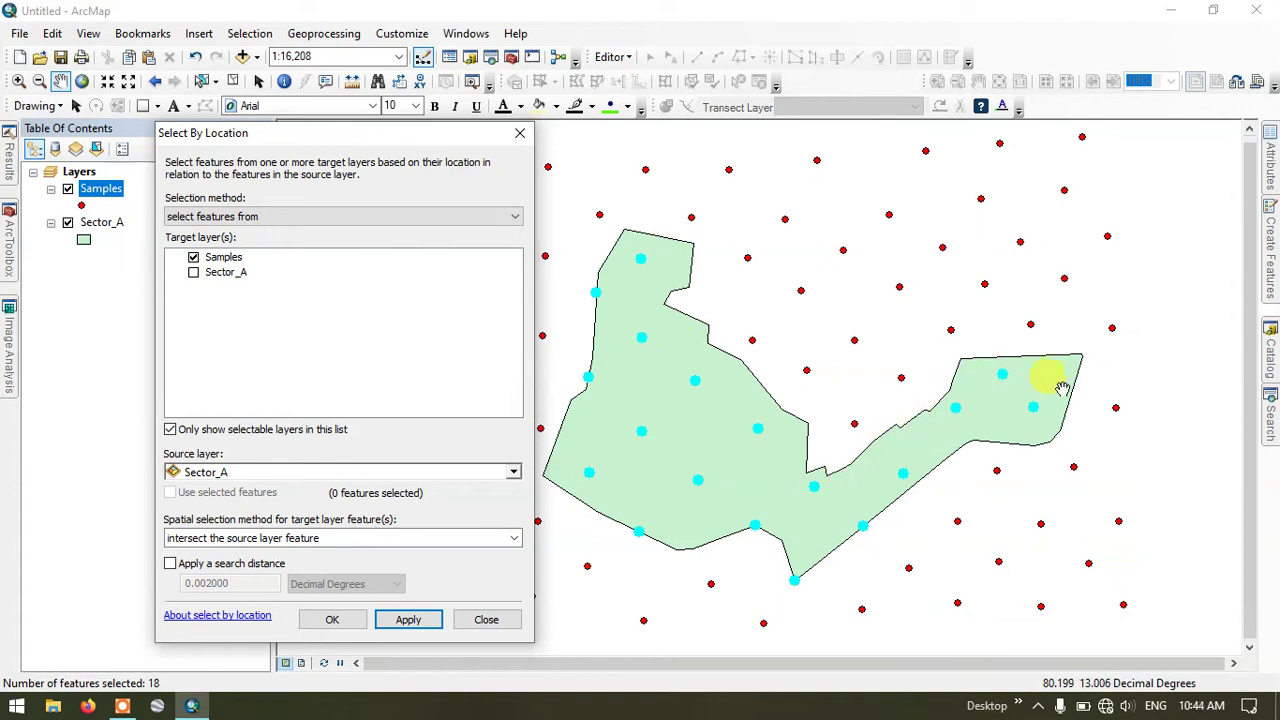
- Re-run the selection with 'are within the source layer feature', still selecting 18 points
click(290, 545)
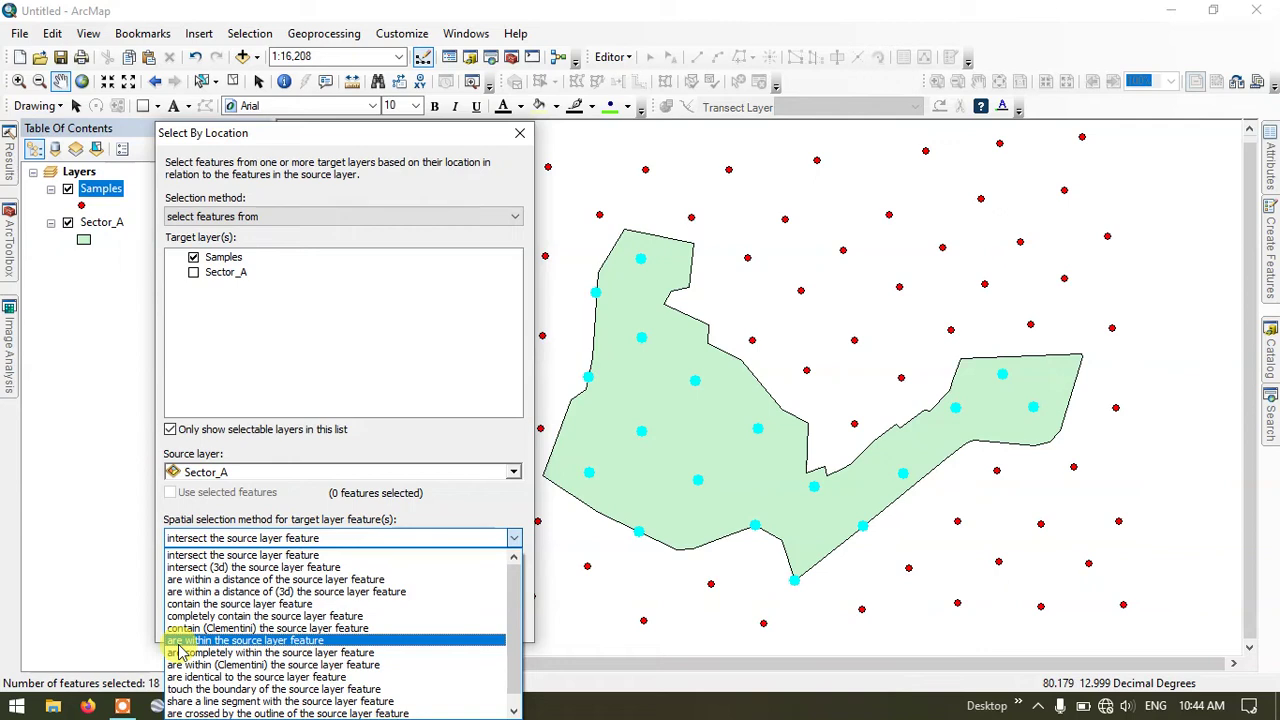
click(222, 641)
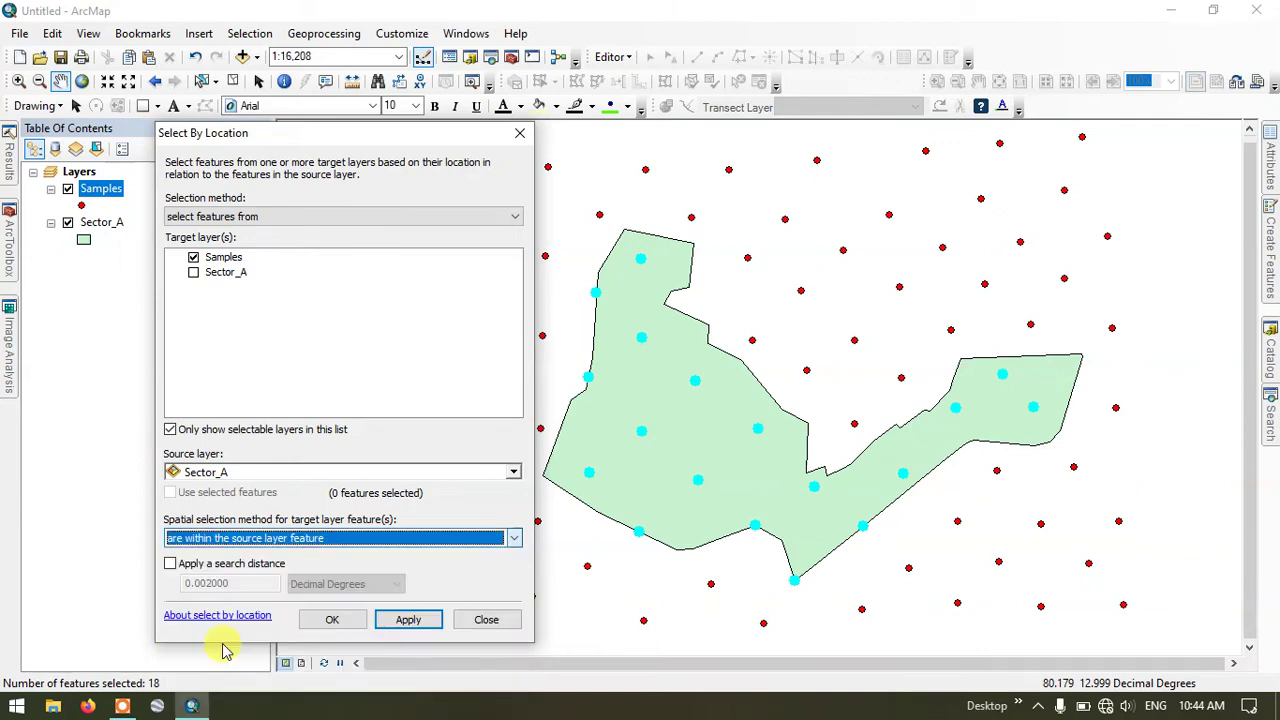
click(406, 625)
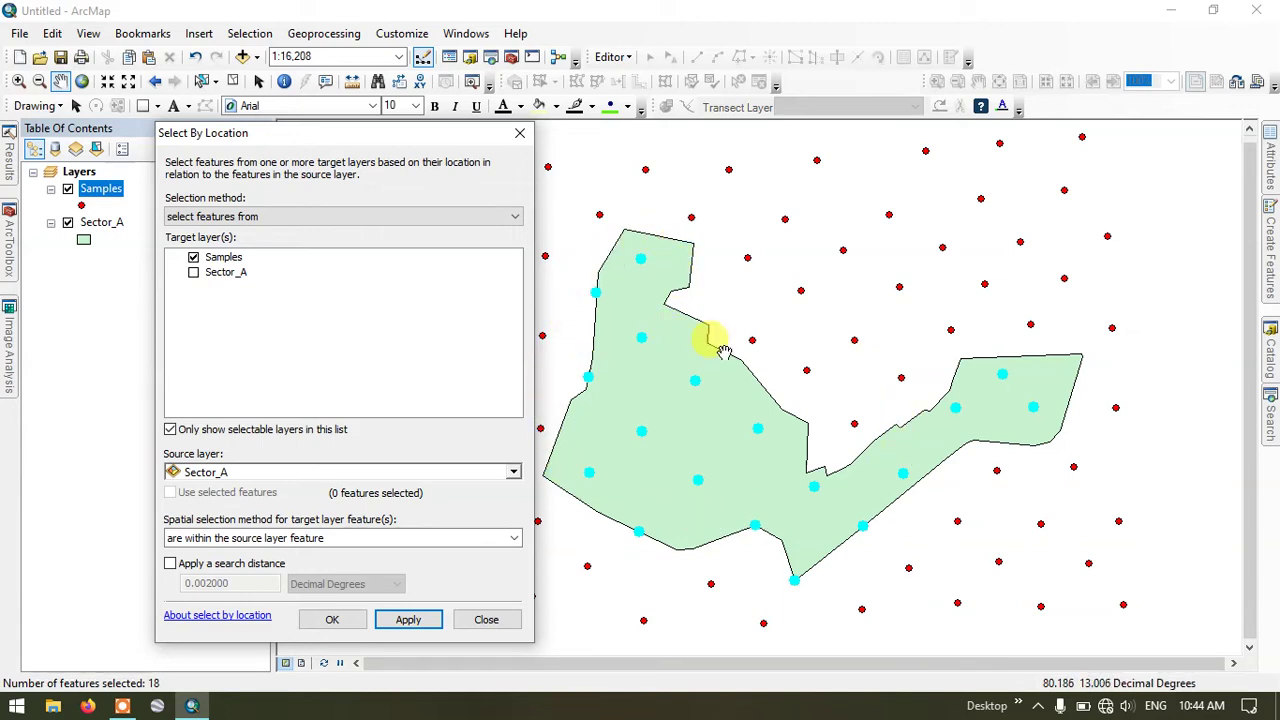
click(385, 538)
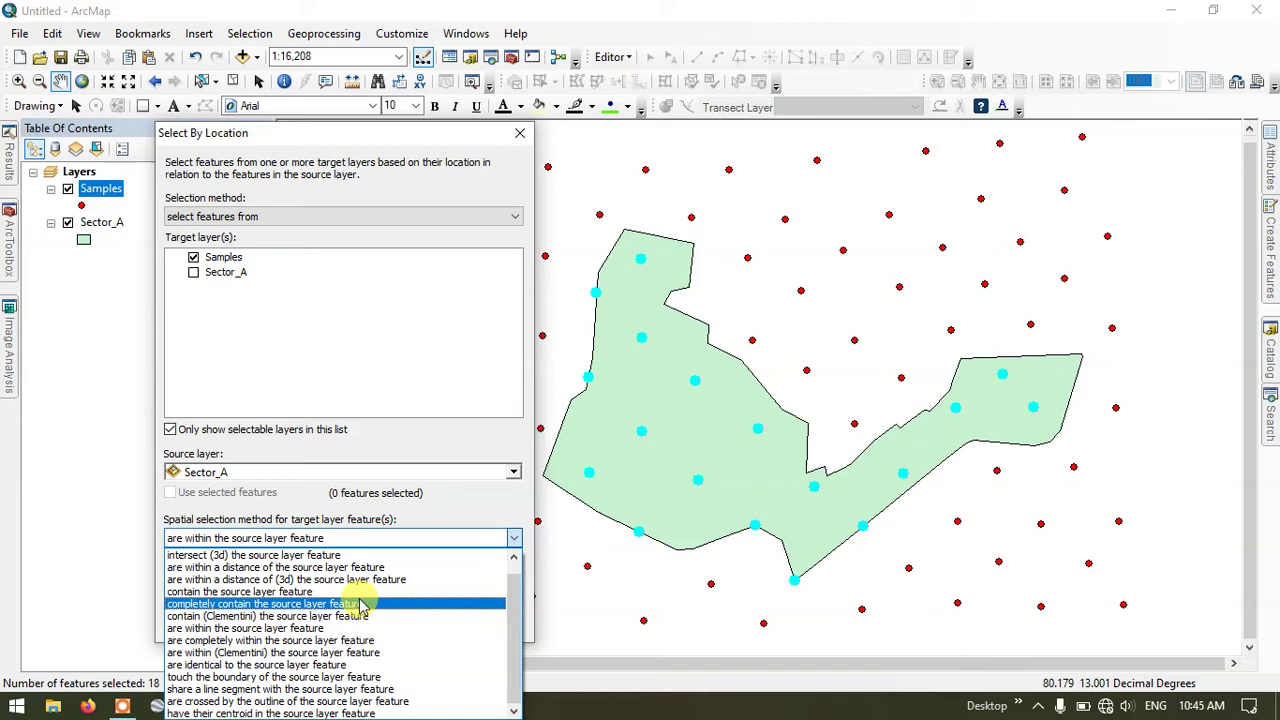
- Apply 'touch the boundary of the source layer feature', leaving 6 edge points selected
click(337, 678)
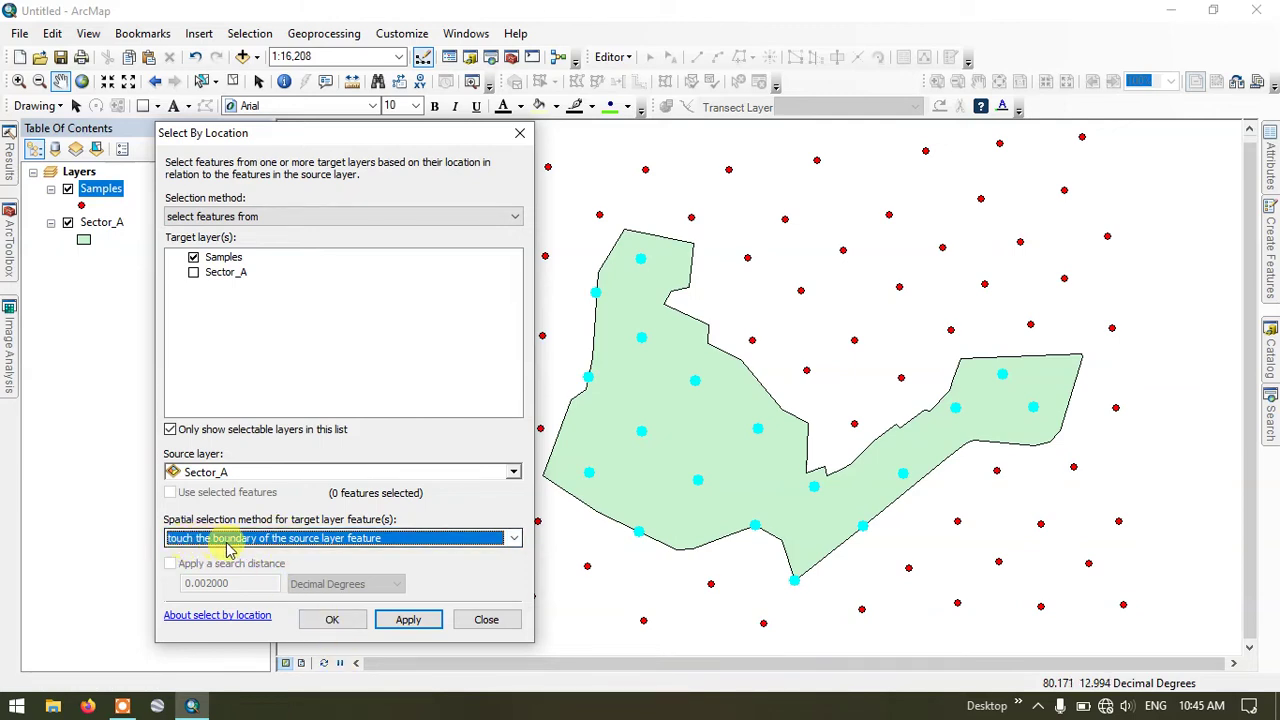
click(412, 621)
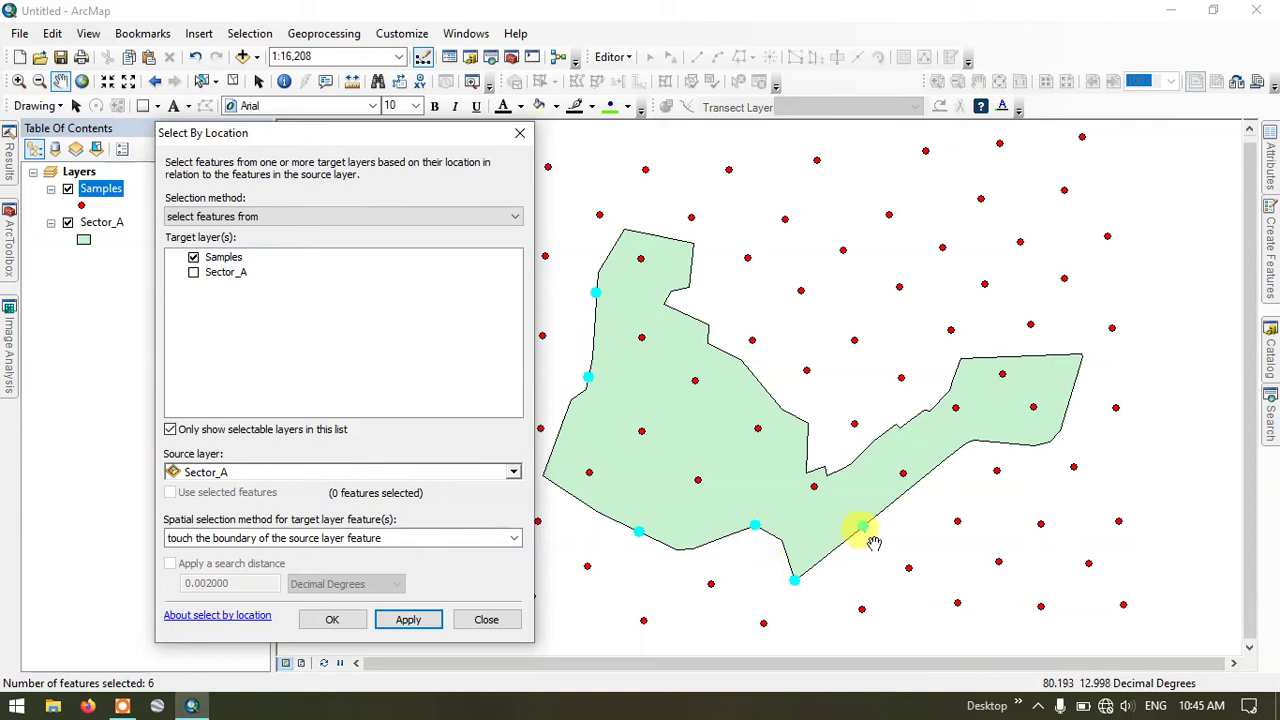
click(390, 538)
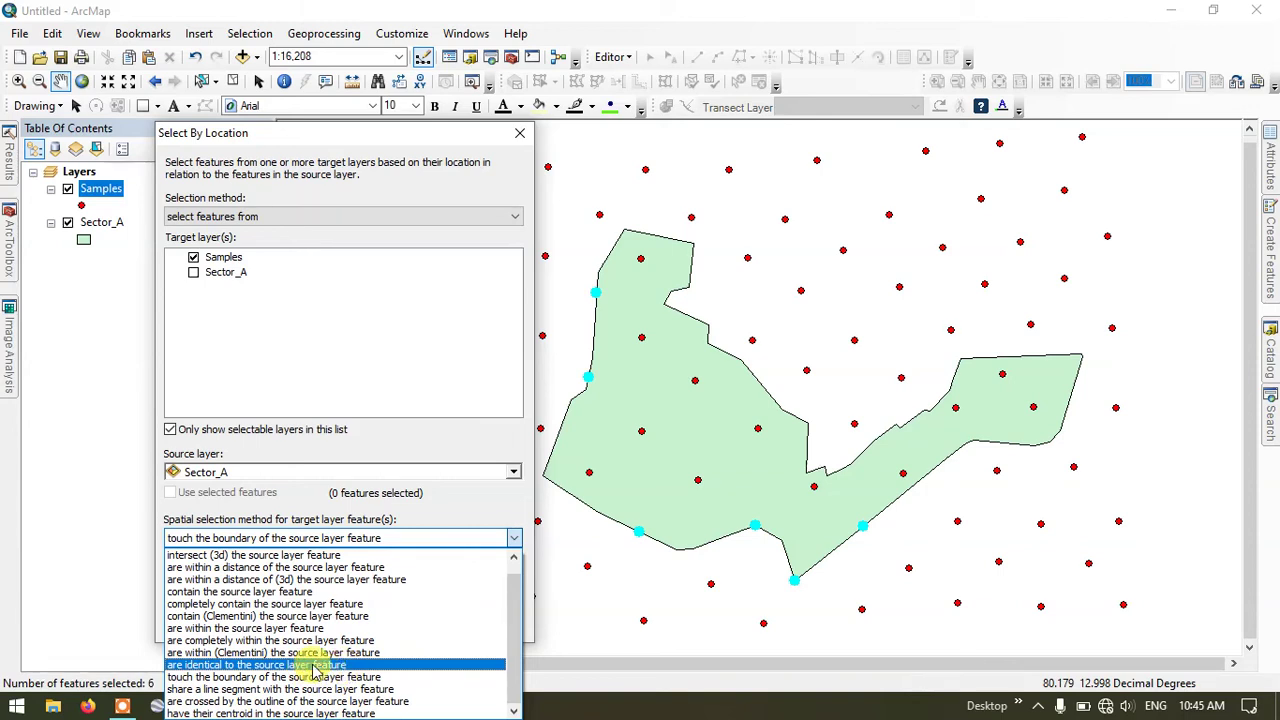
click(420, 512)
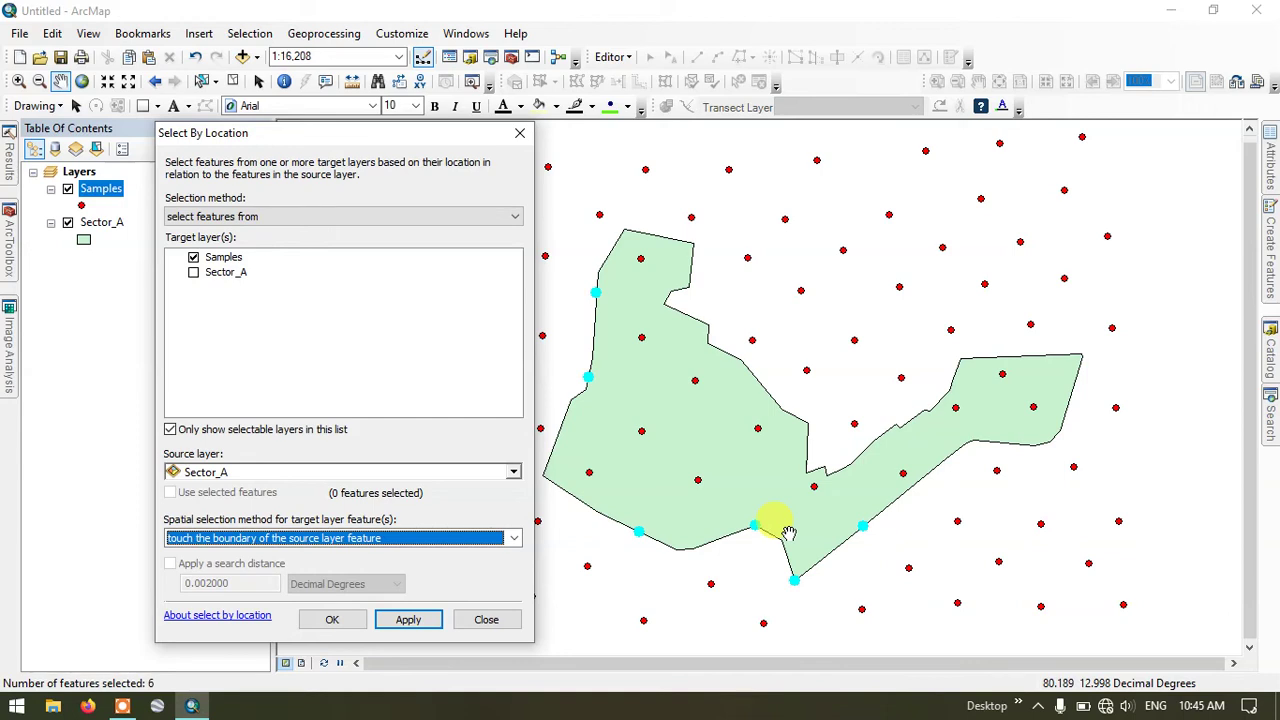
click(408, 620)
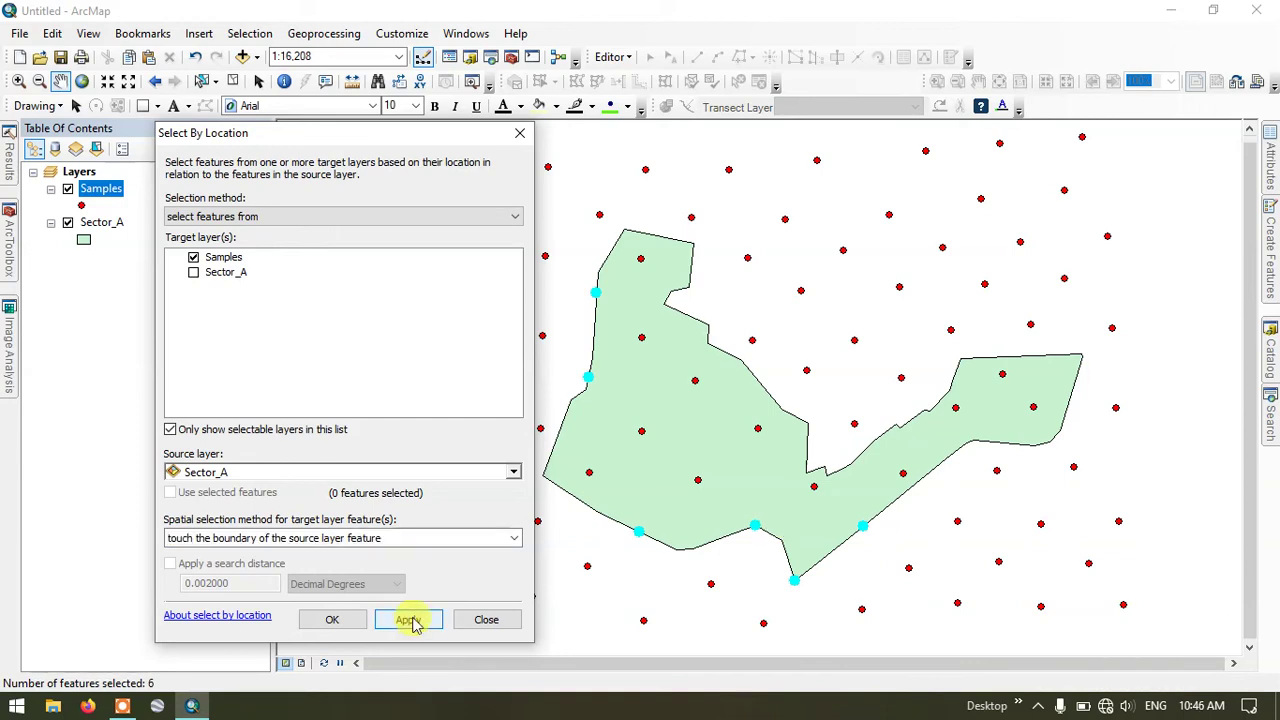
click(430, 538)
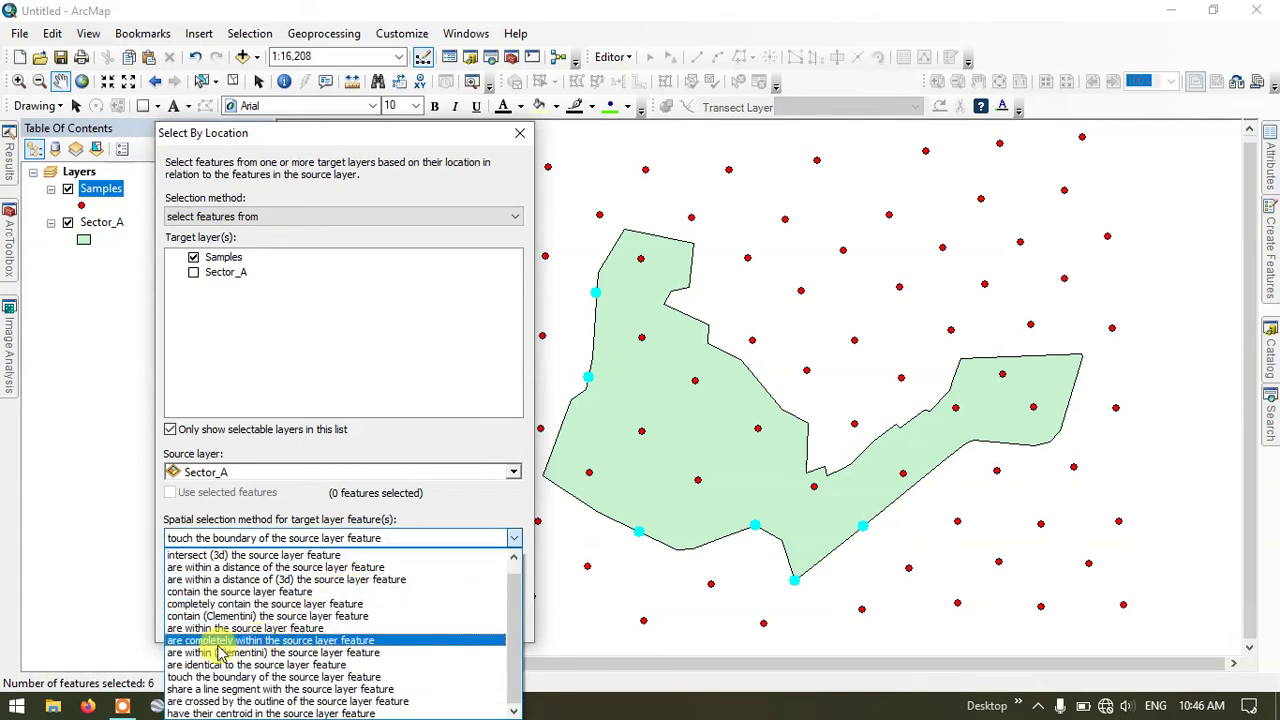
- Apply 'are completely within the source layer feature', selecting the 12 interior Samples points
click(357, 641)
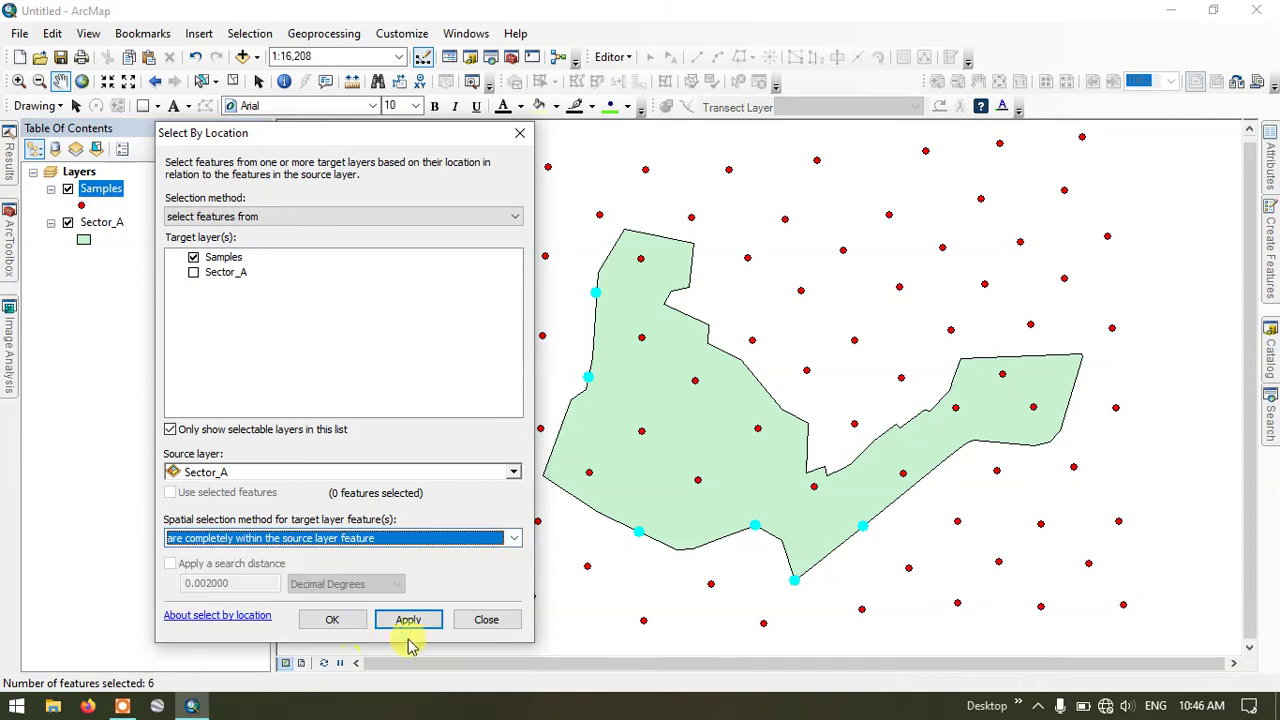
click(420, 621)
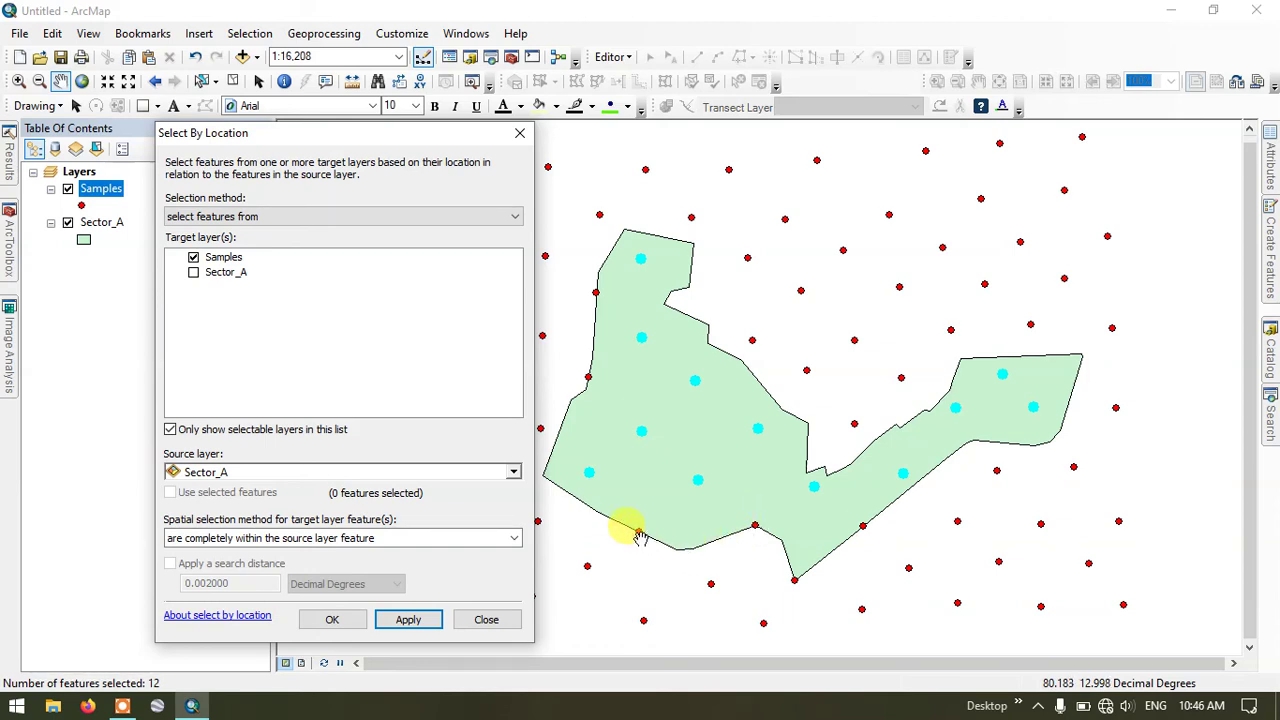
click(410, 620)
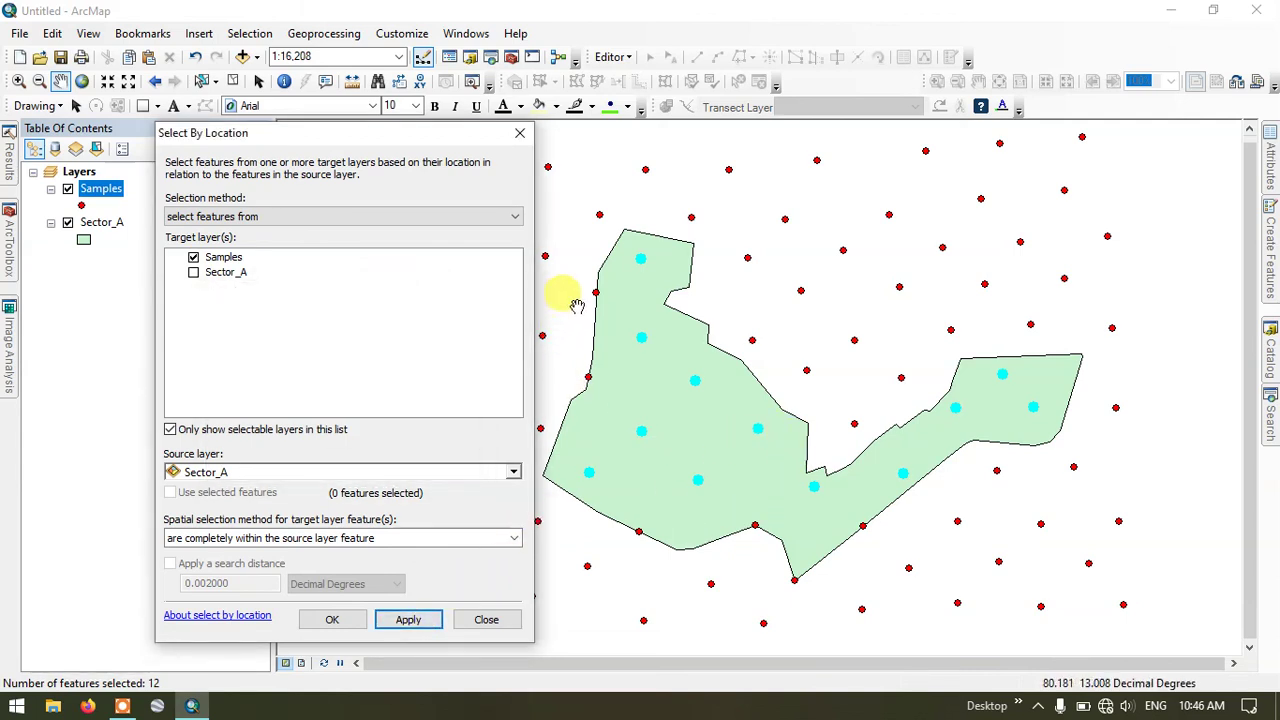